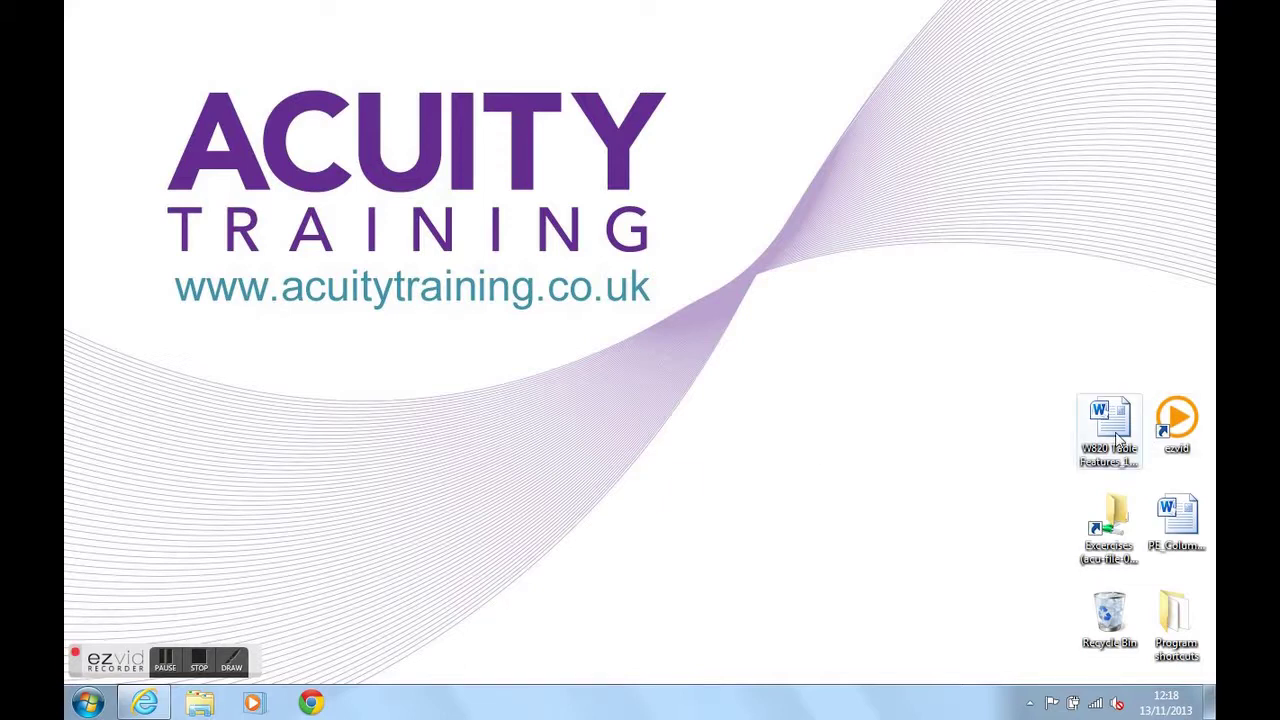
Open the W820 Table Features document from the desktop
double_click(1110, 430)
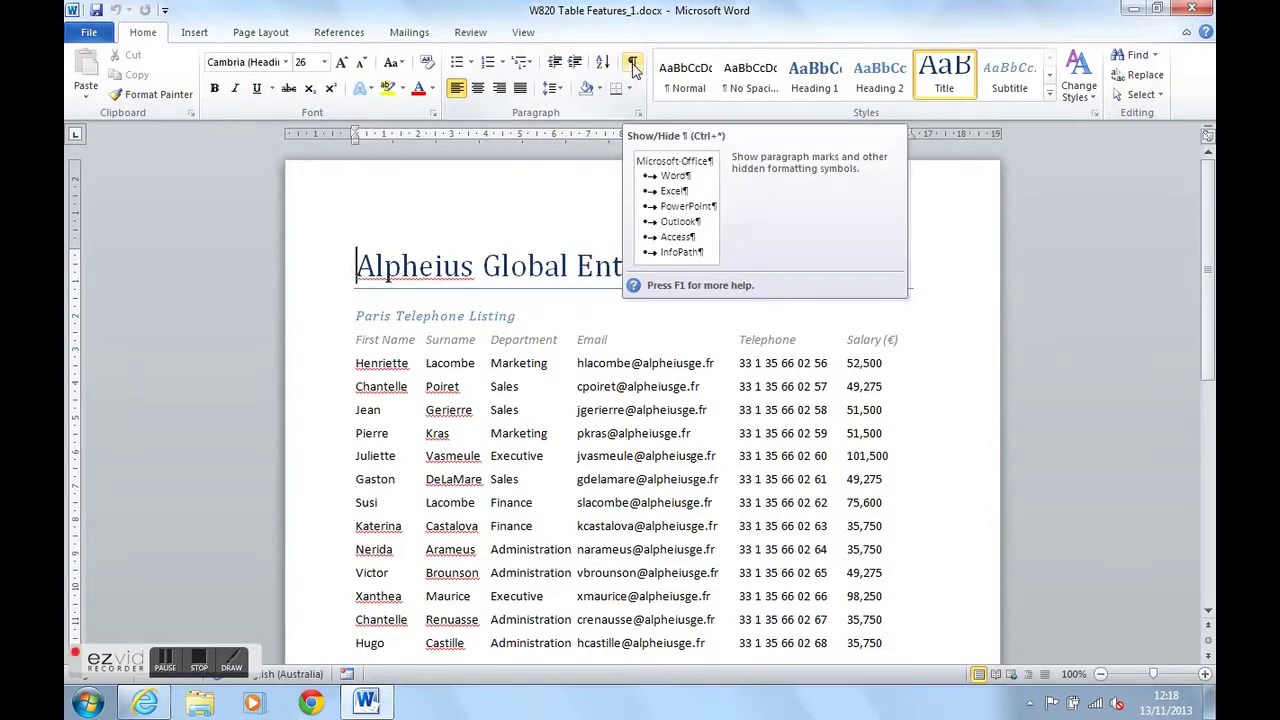
Turn on Show/Hide ¶ so the tab marks between columns are visible
click(633, 64)
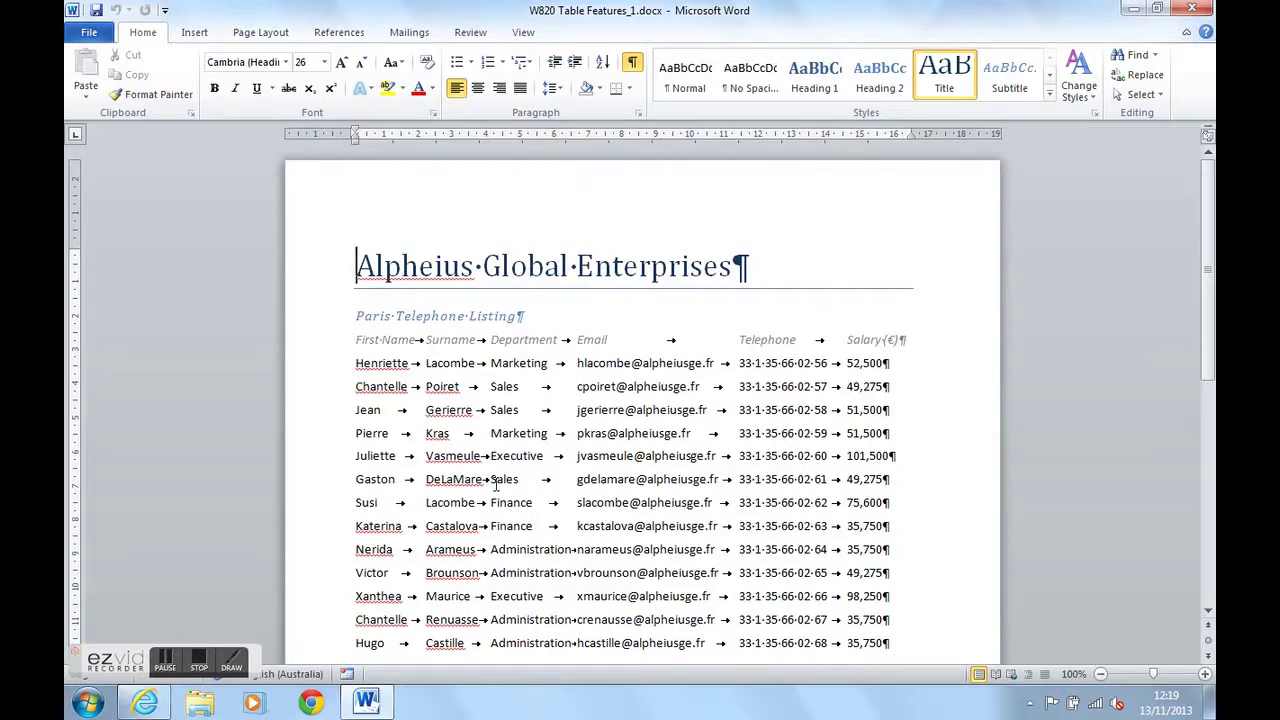
Select the listing from the First Name header line through the last employee row
click(326, 348)
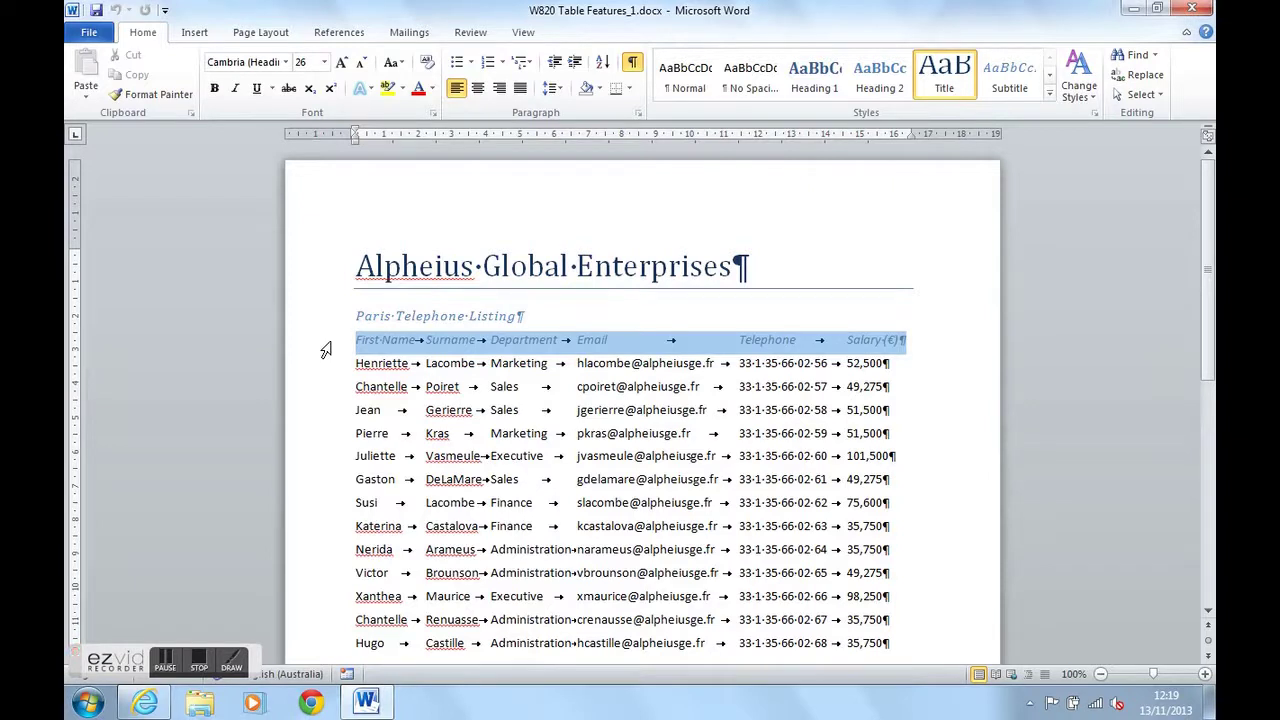
mouse_move(326, 350)
mouse_down()
mouse_move(343, 670)
mouse_move(350, 507)
mouse_up()
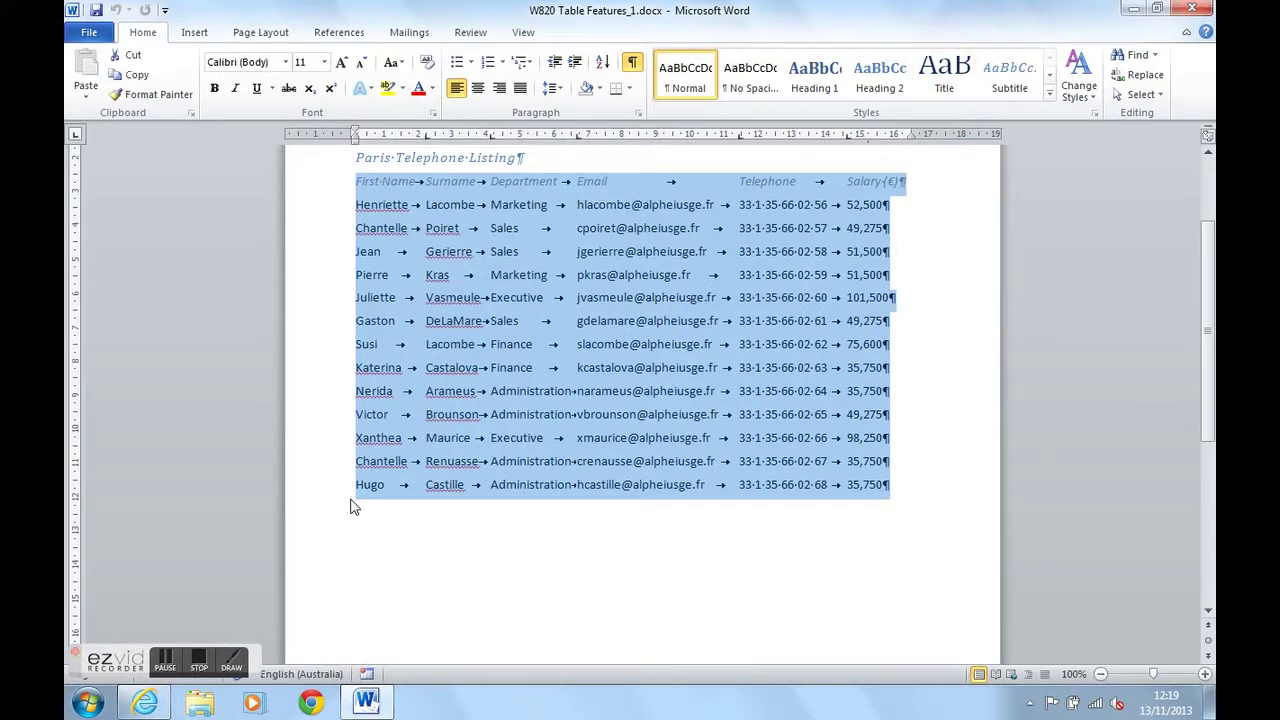
scroll(452, 470, up, 2)
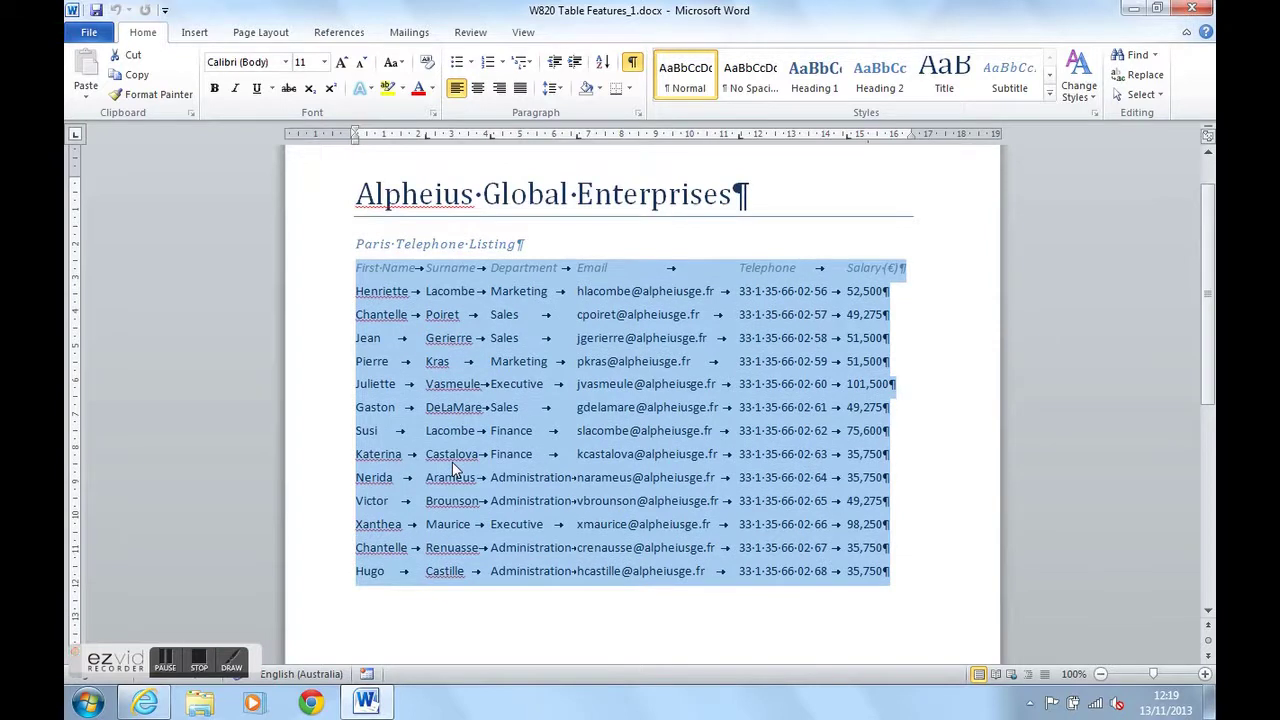
Bring up the Insert tab's Table menu for the selected listing
click(194, 34)
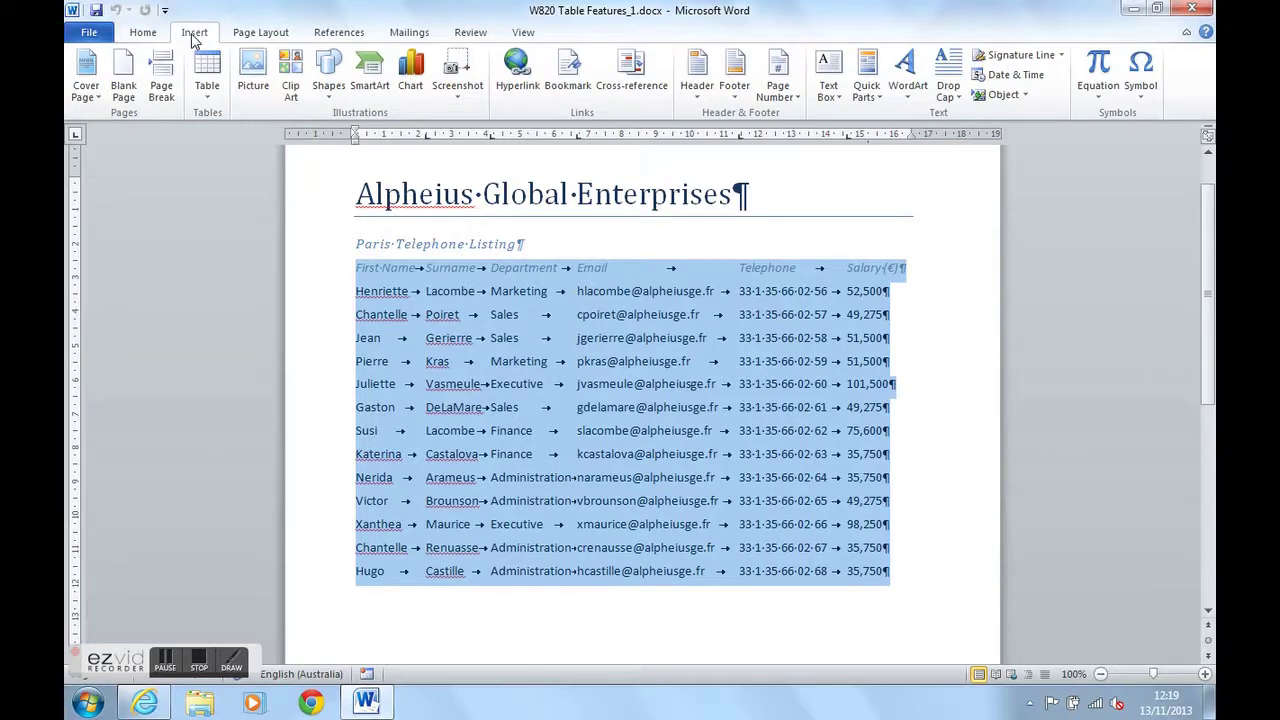
click(210, 80)
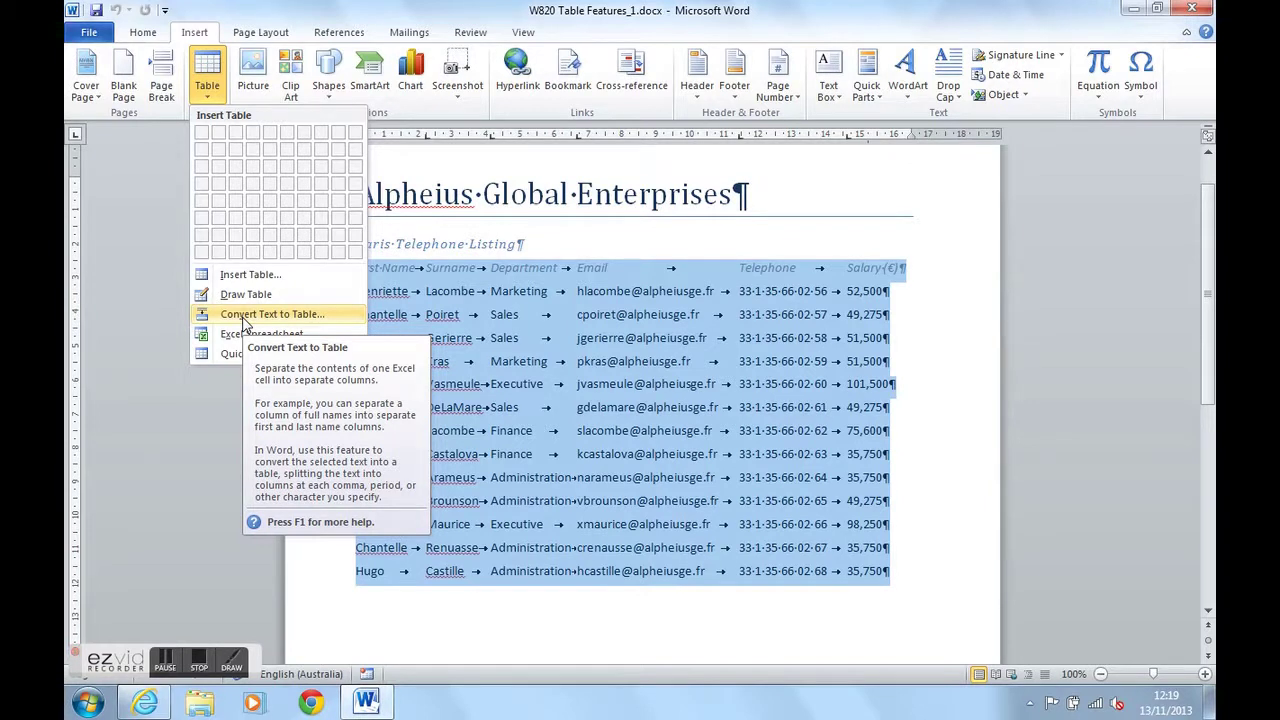
Open Convert Text to Table, showing 6 columns and 14 rows split at tabs, with the dialog moved aside
click(243, 314)
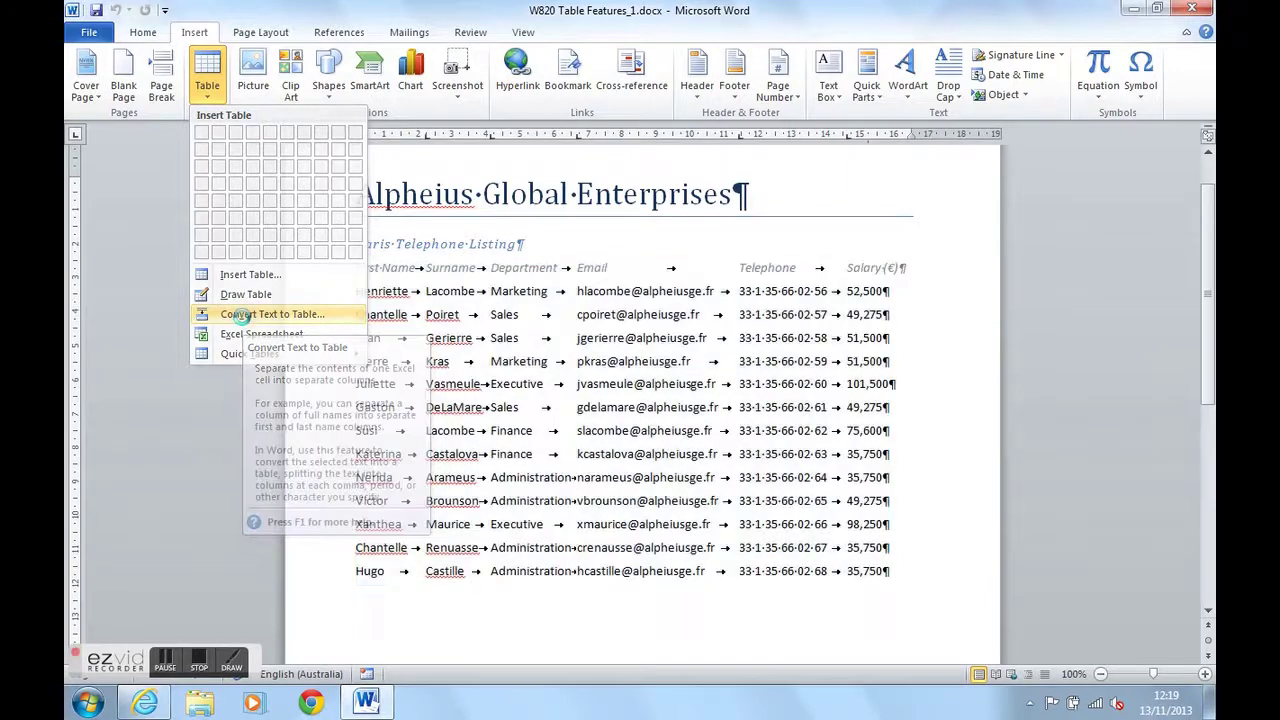
drag(646, 212, 718, 205)
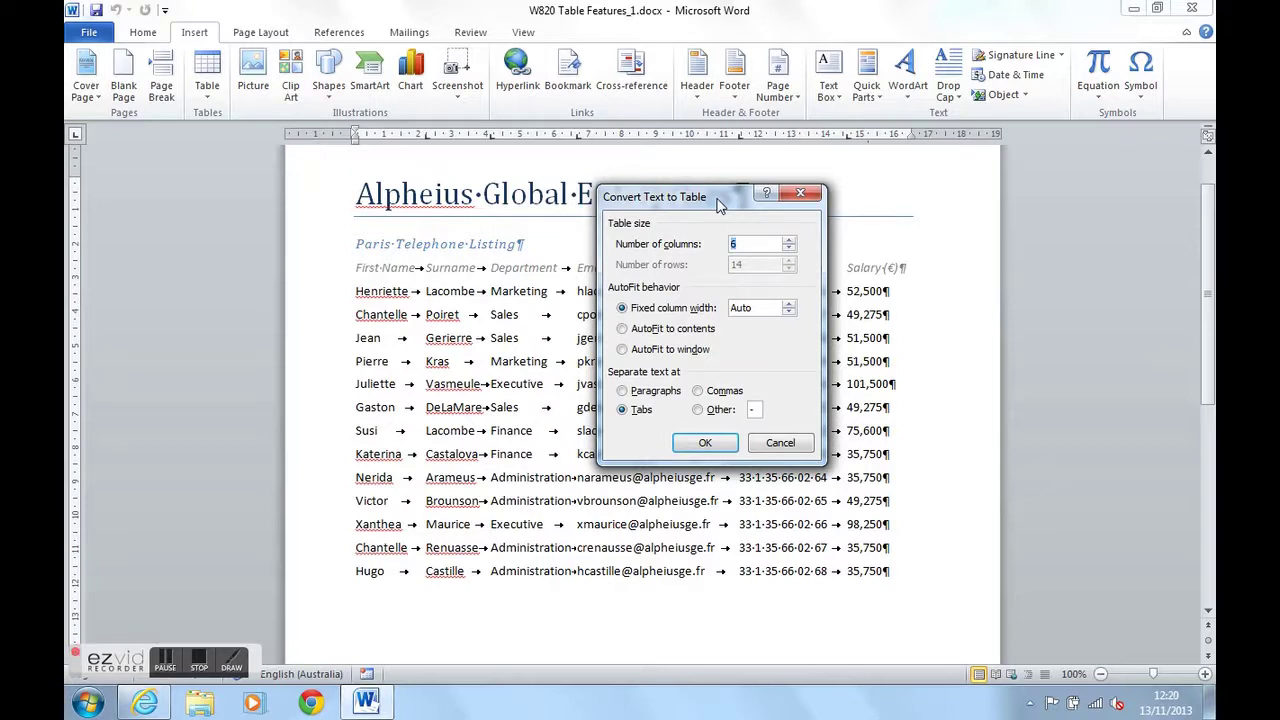
drag(718, 205, 648, 337)
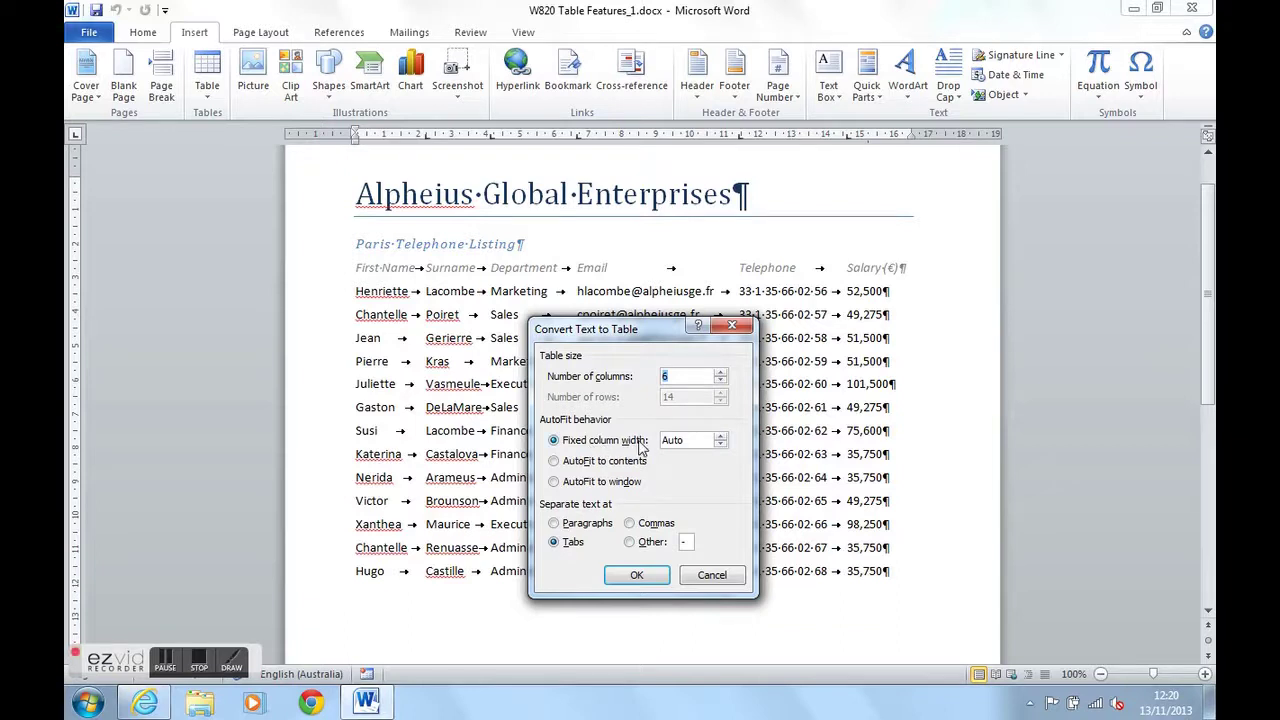
drag(645, 336, 806, 217)
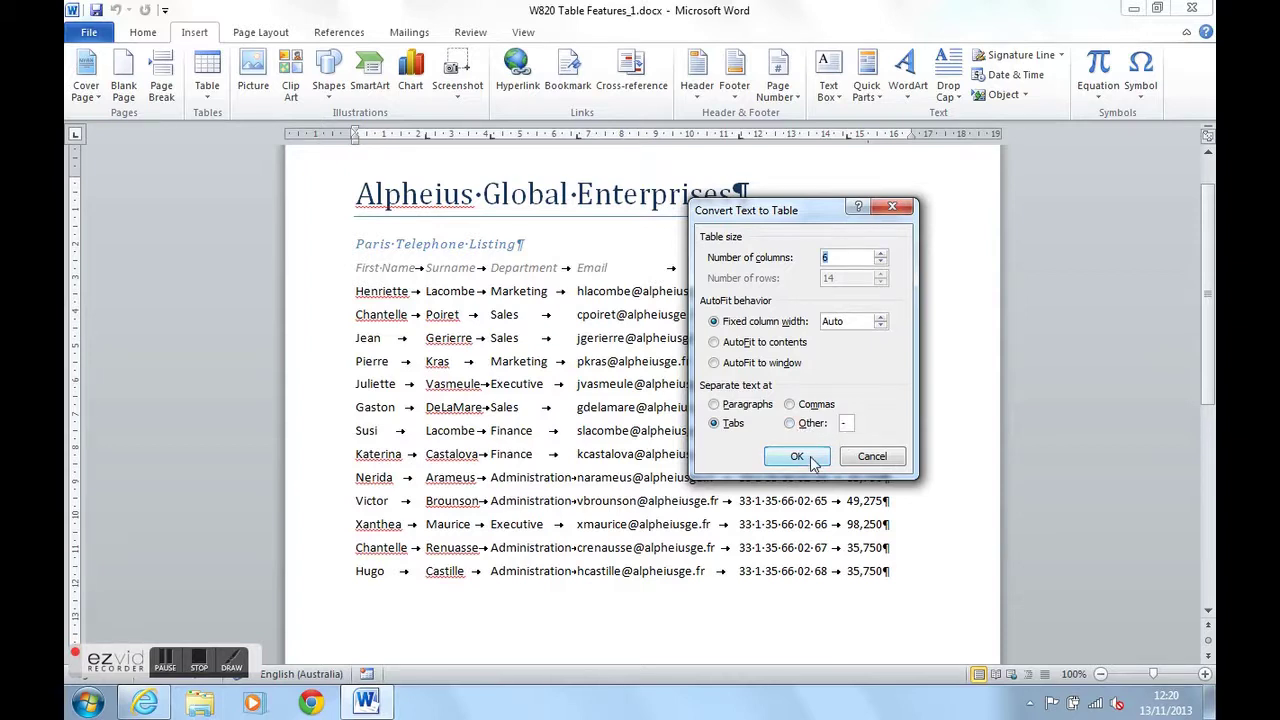
Convert the listing into a six-column table with First Name through Salary (€) headers
click(797, 456)
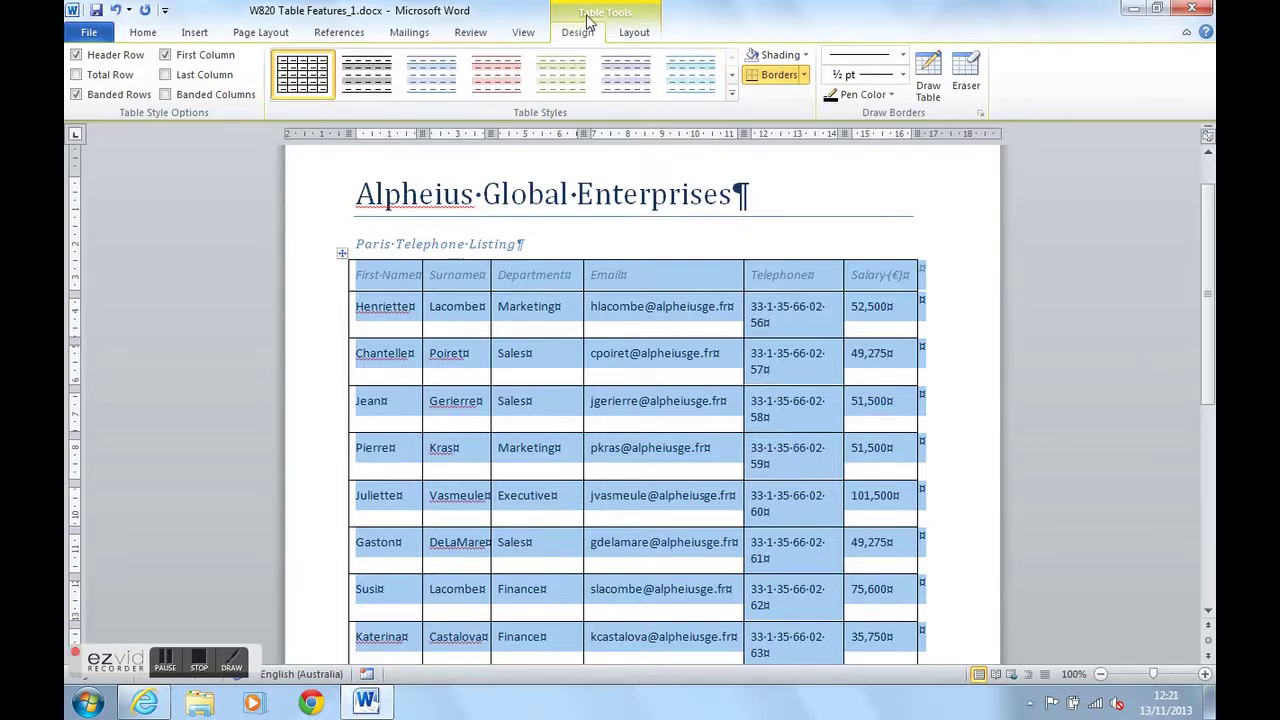
Preview the Light Shading styles, then apply the grey banded-row style to the whole table
click(563, 72)
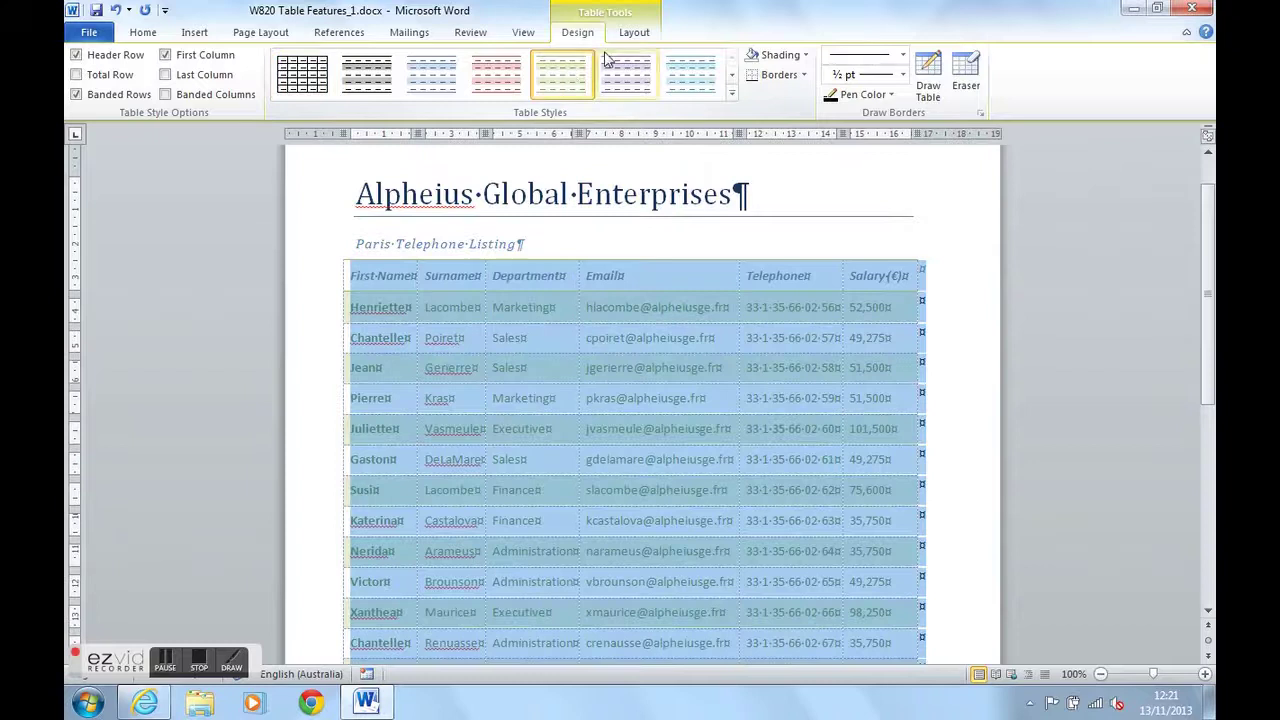
click(676, 74)
click(924, 412)
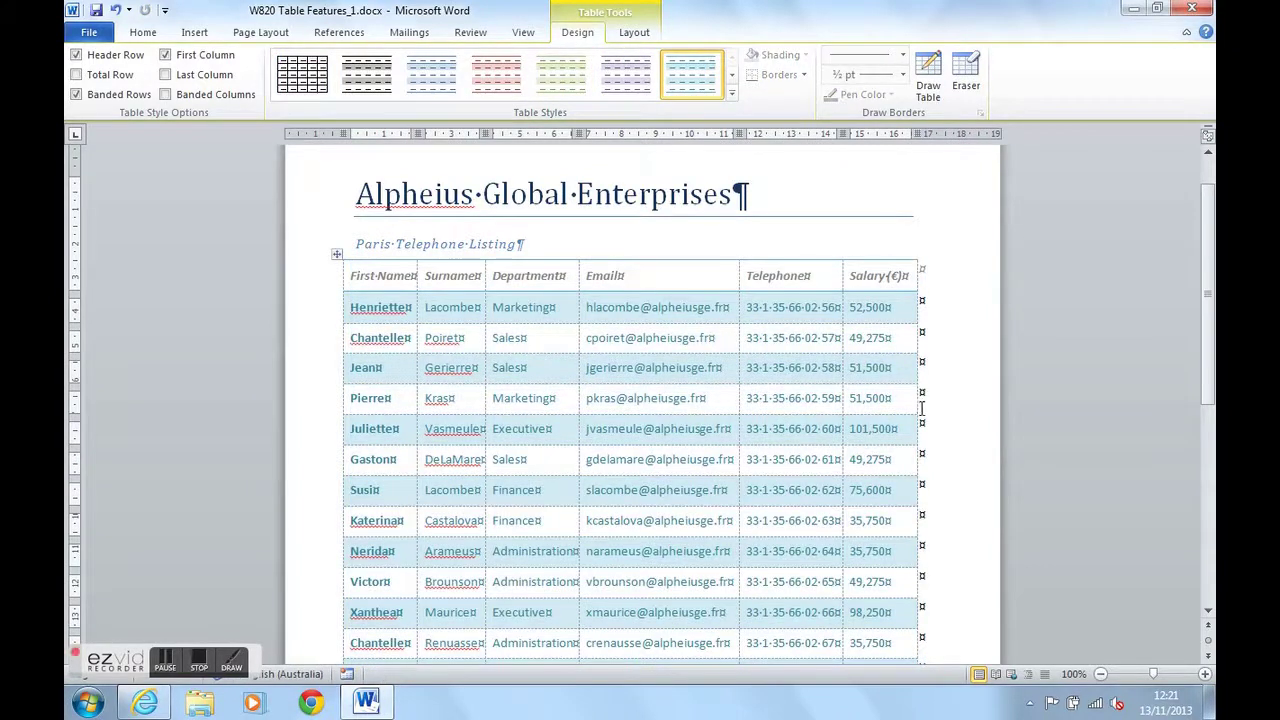
click(337, 254)
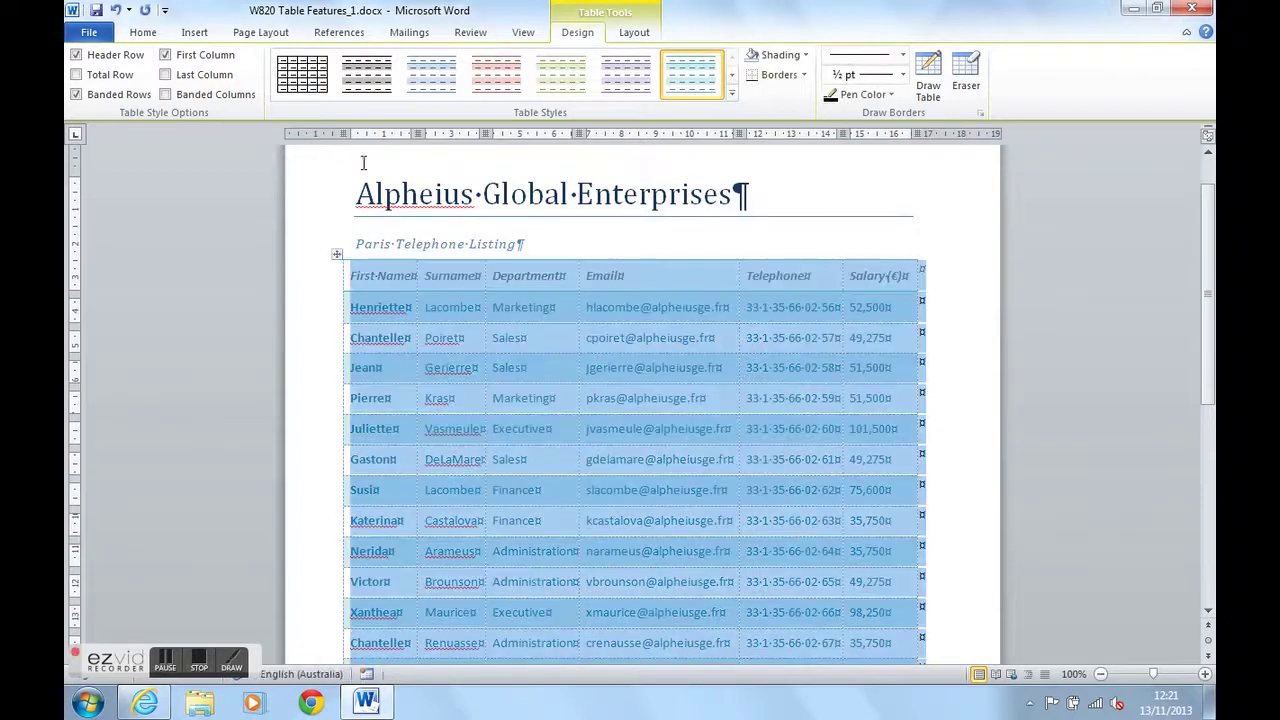
click(368, 74)
click(948, 450)
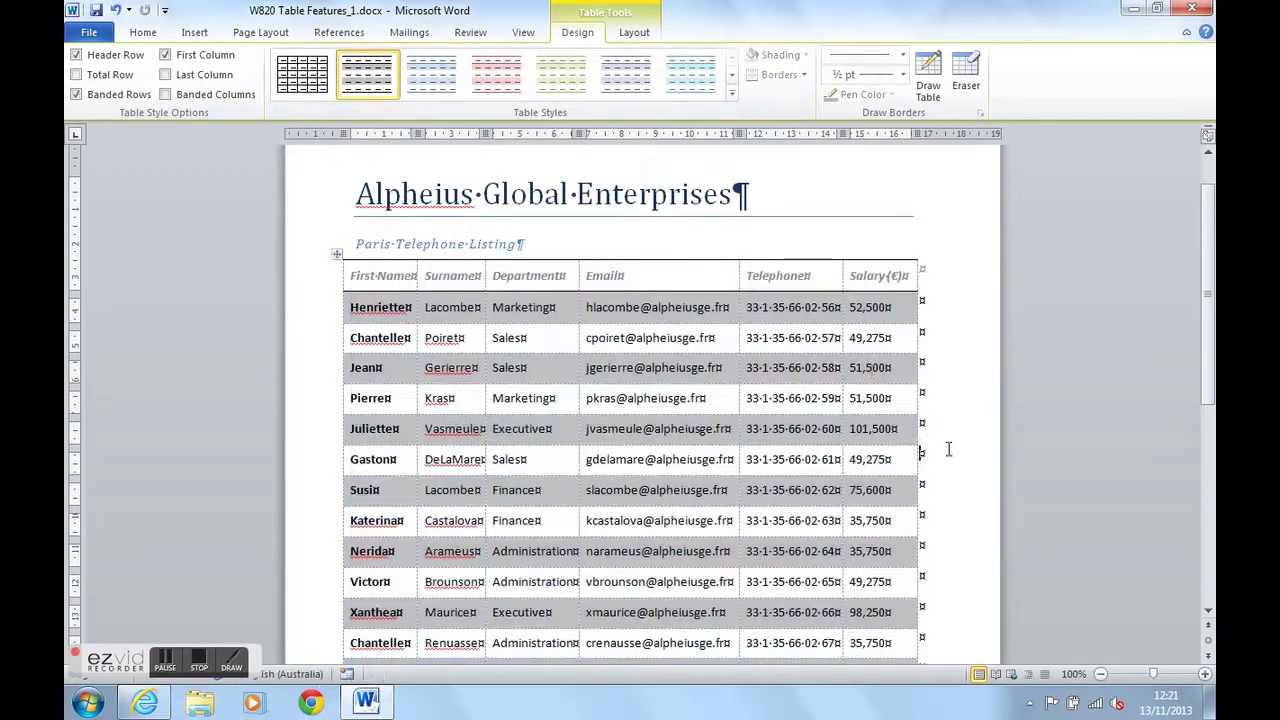